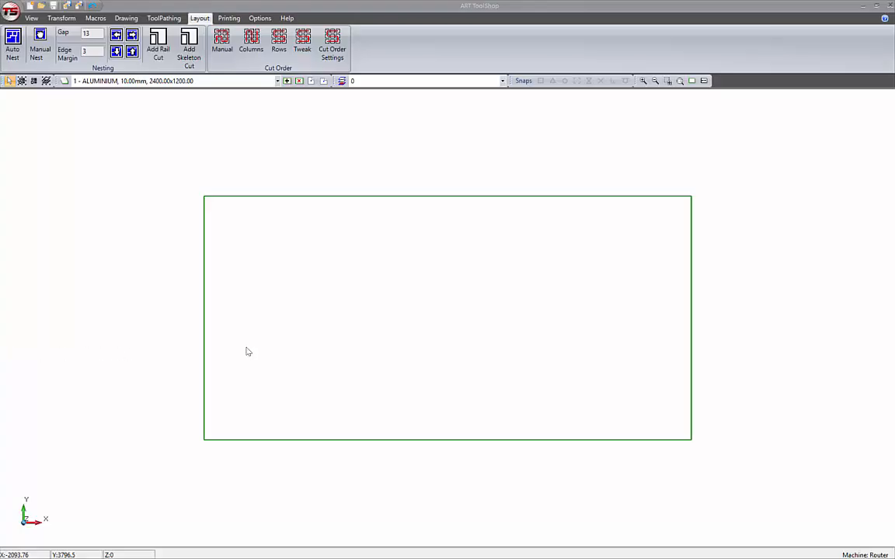
Reopen nest test.dxf in millimetres with quantity 1, material ALUMINIUM and thickness 10.00mm.
click(10, 13)
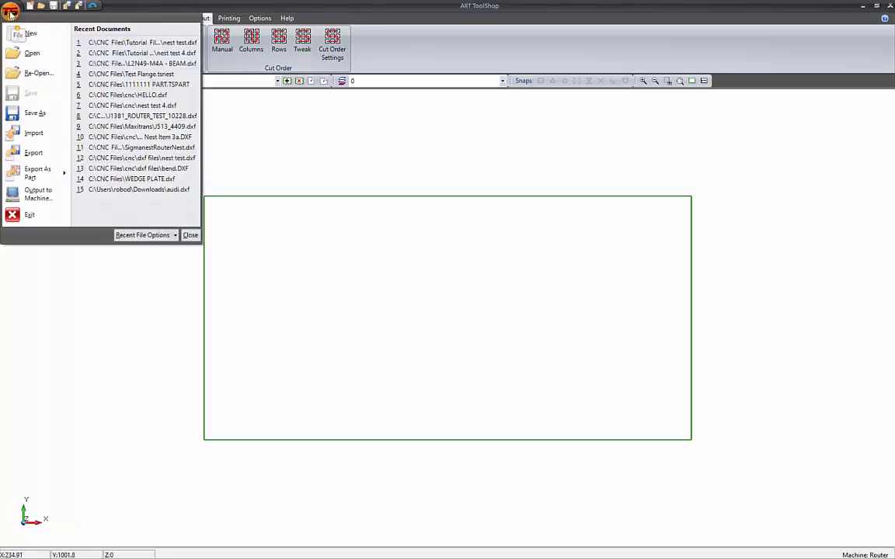
click(35, 73)
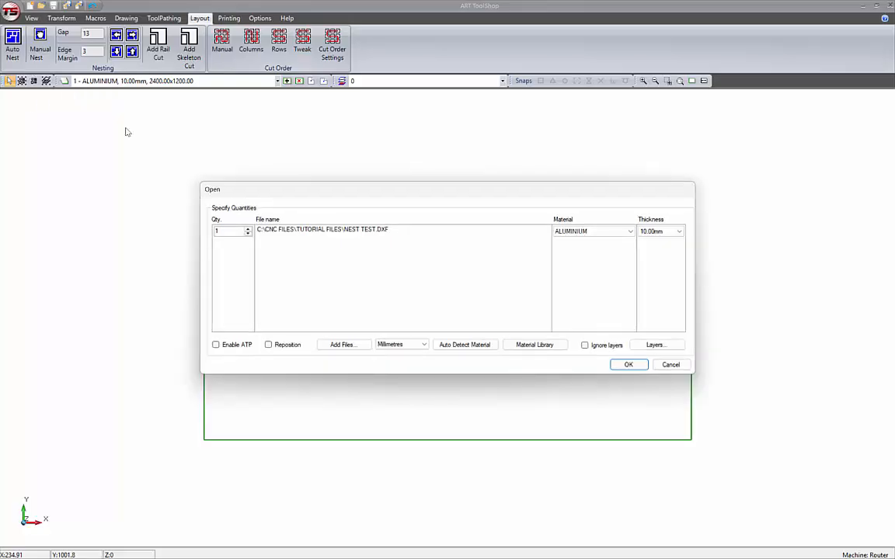
click(619, 364)
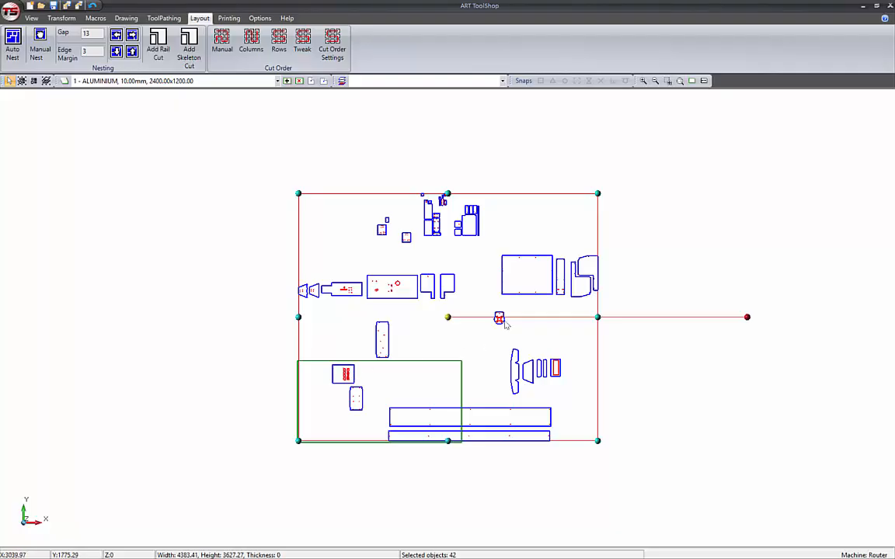
Examine the imported parts and their inner cutouts in relation to the sheet outline.
scroll(501, 318, up, 3)
scroll(497, 318, up, 5)
scroll(497, 318, down, 3)
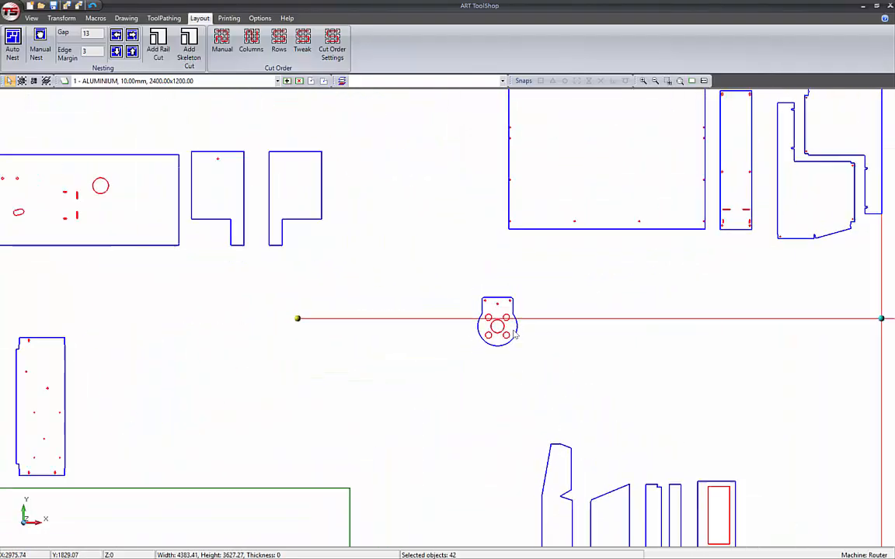
scroll(206, 232, down, 4)
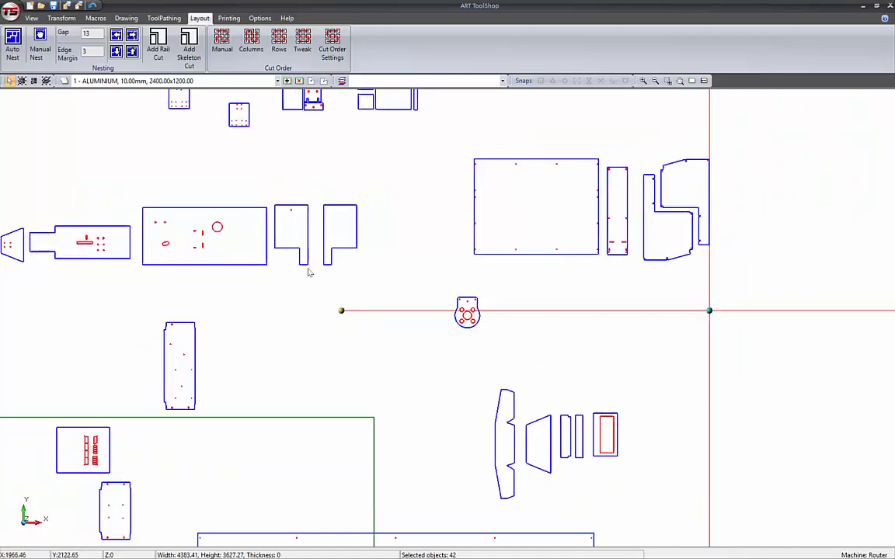
scroll(85, 475, up, 6)
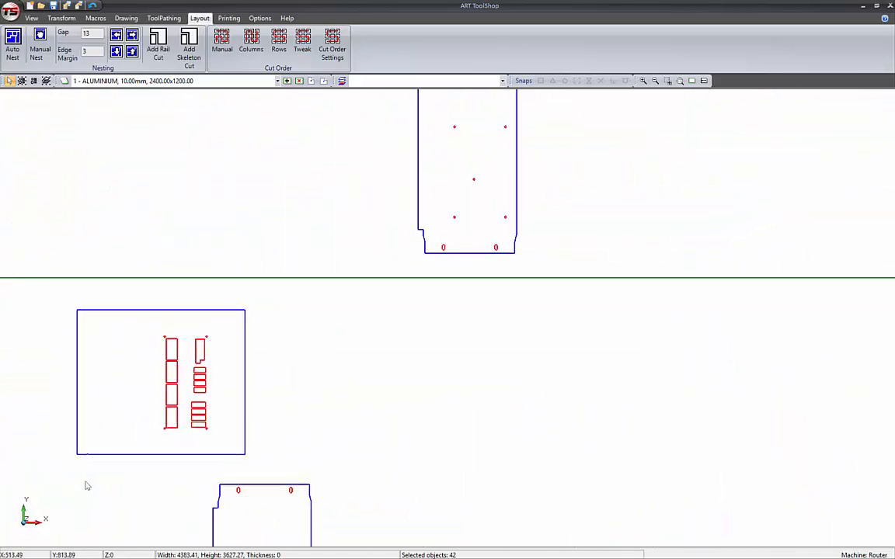
scroll(216, 400, down, 6)
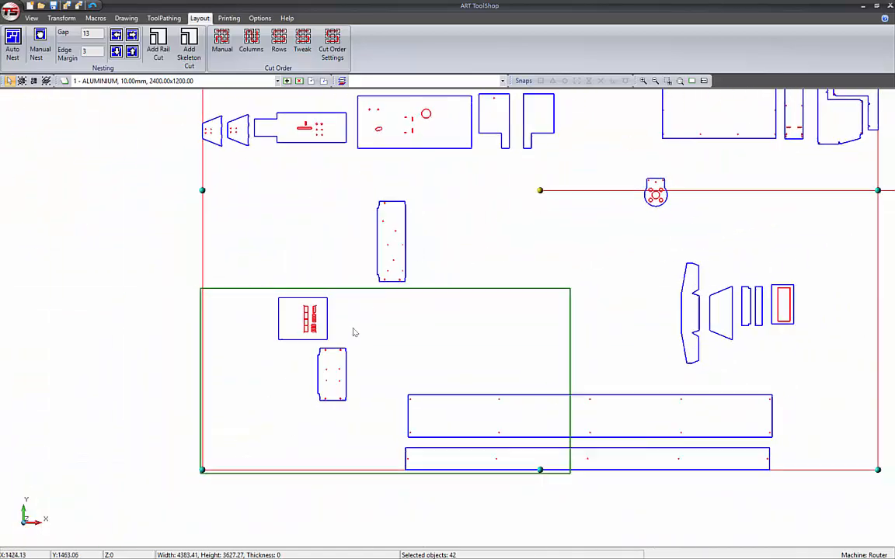
scroll(420, 249, down, 1)
scroll(419, 247, up, 1)
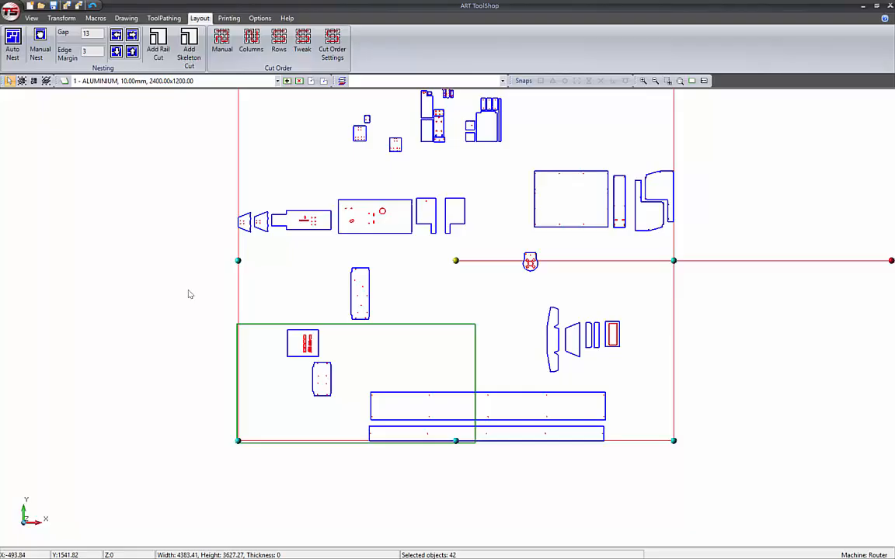
Move only the rectangular plate with the columns of small cutouts into the sheet's lower-left corner.
click(268, 340)
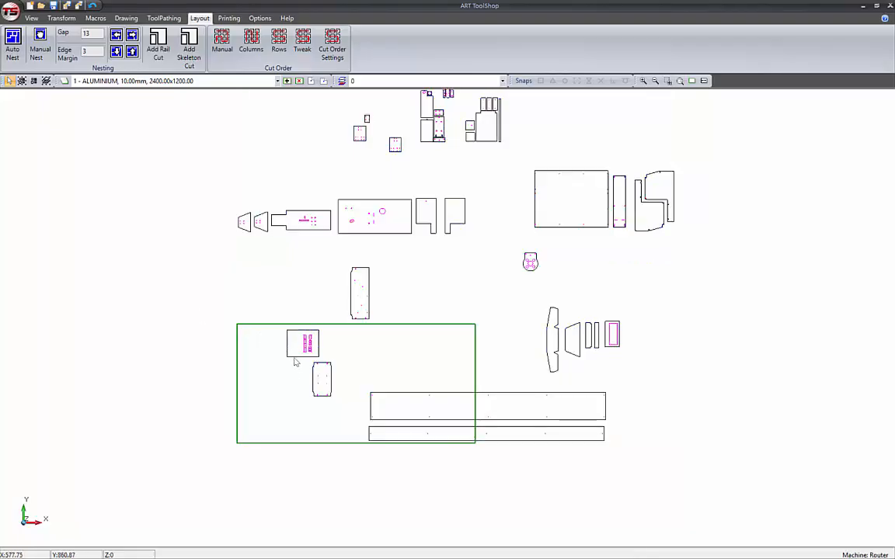
click(295, 362)
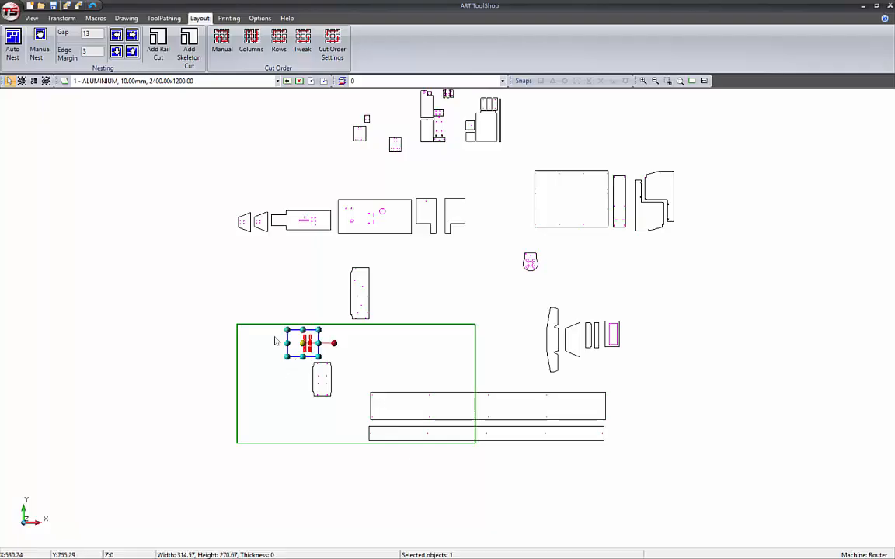
drag(227, 202, 258, 255)
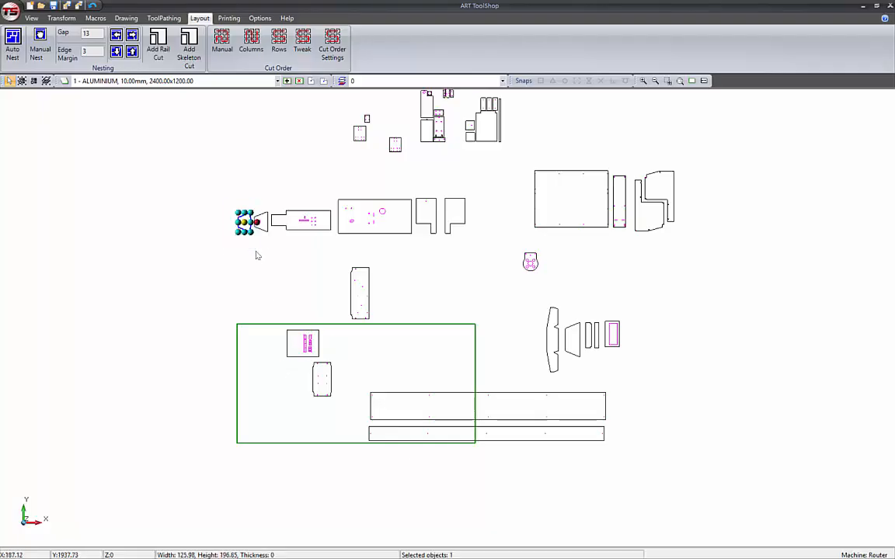
click(291, 345)
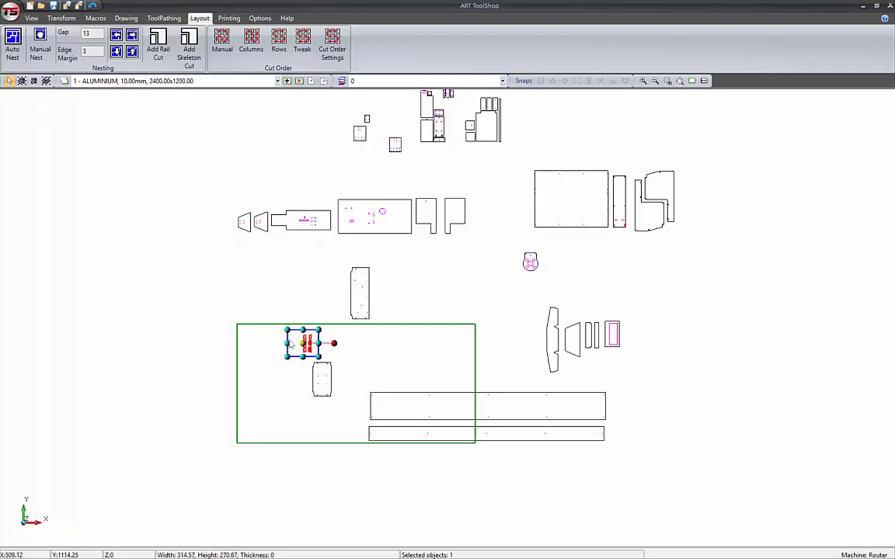
drag(304, 345, 258, 425)
Move the small notched plate directly above the corner plate, along the sheet's left edge.
click(316, 385)
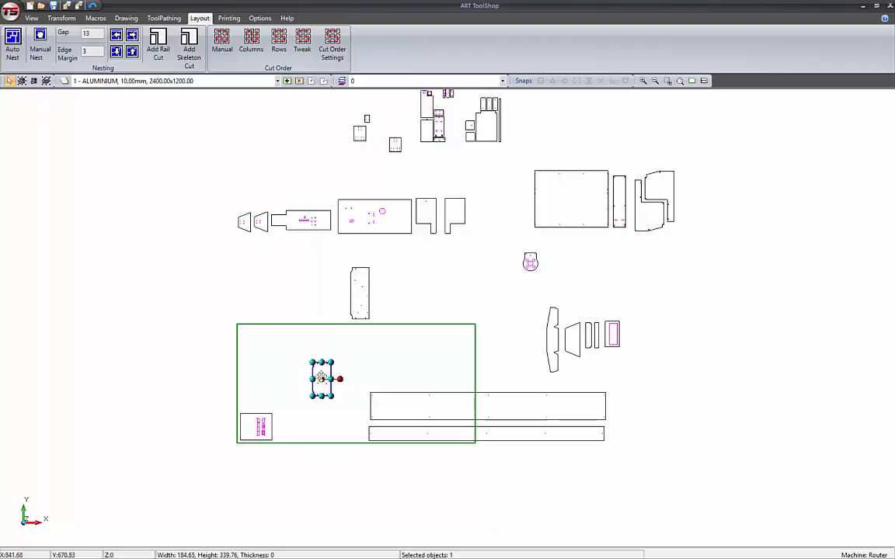
drag(321, 378, 248, 392)
click(284, 380)
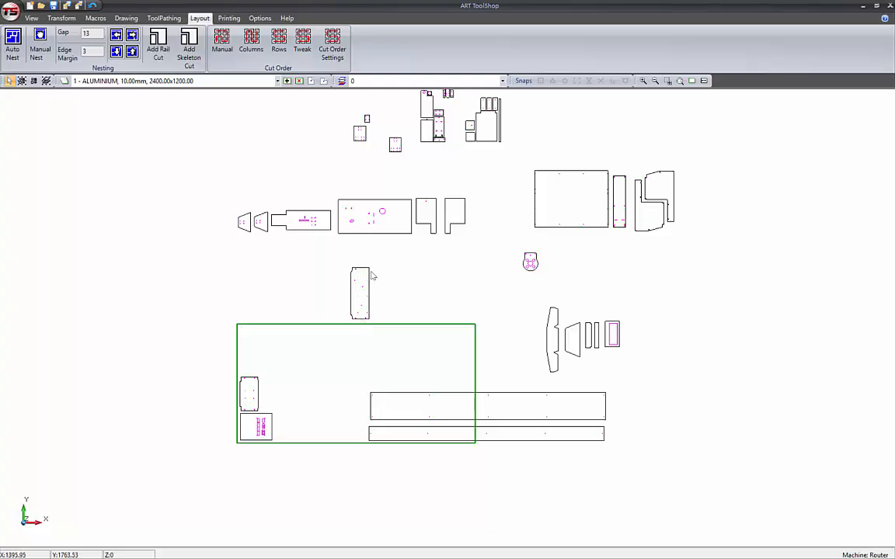
Rotate the longer notched plate to horizontal and place it beside the corner plate along the sheet's bottom edge.
click(369, 276)
drag(378, 294, 303, 429)
click(310, 386)
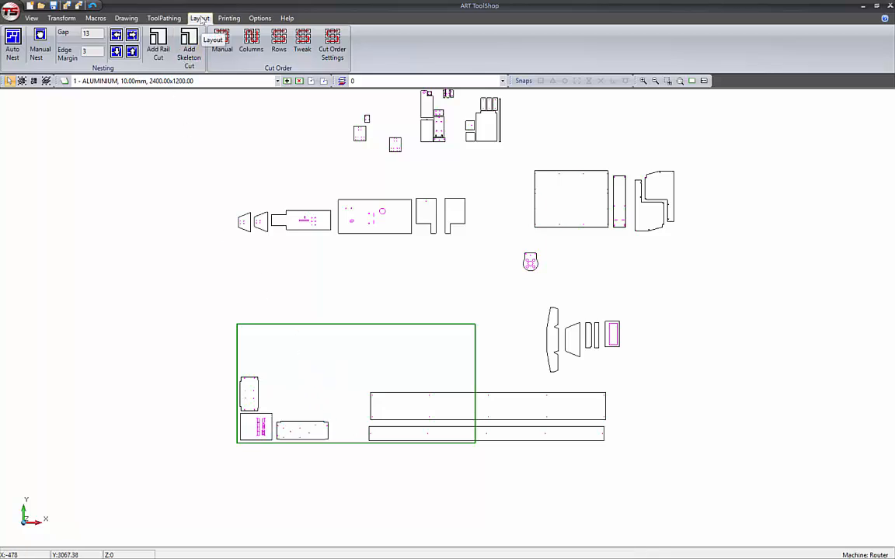
Set the nesting gap to 10 and the edge margin to 10.
click(172, 19)
click(197, 21)
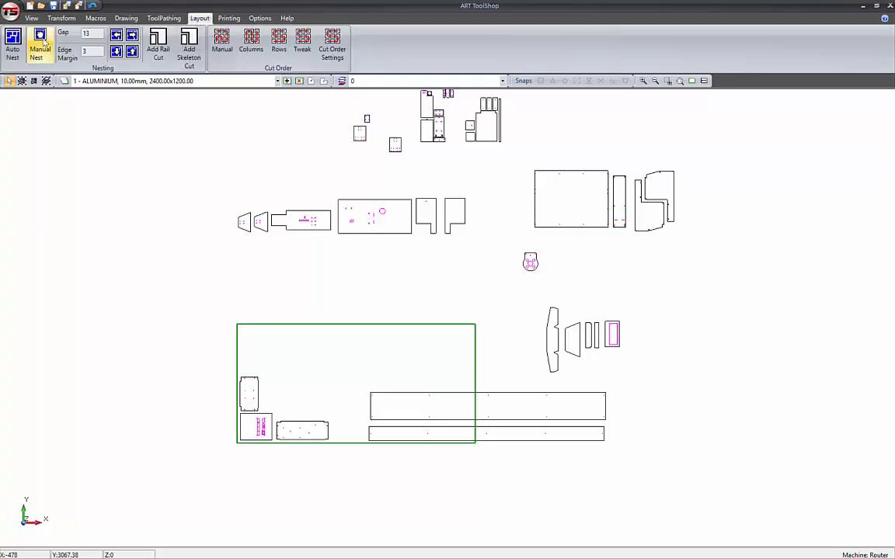
click(86, 34)
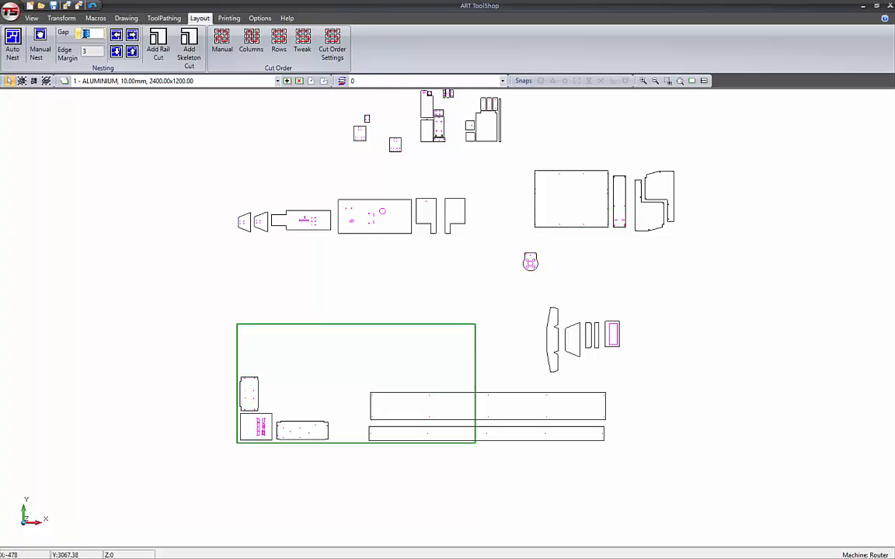
click(95, 51)
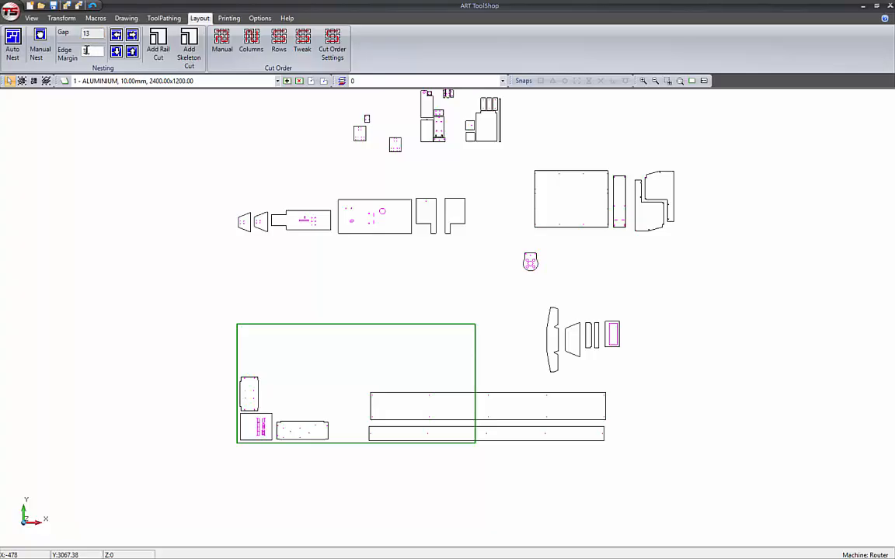
click(93, 33)
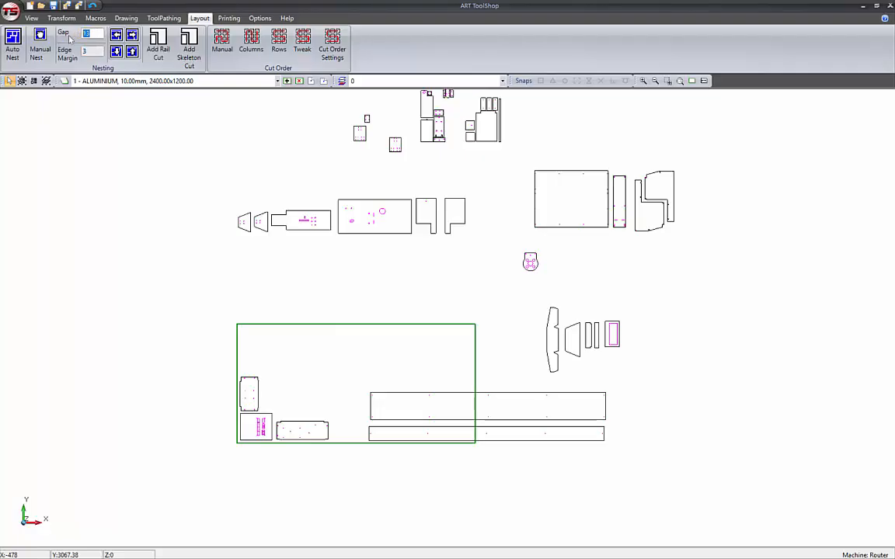
text(10)
key(Tab)
text(10)
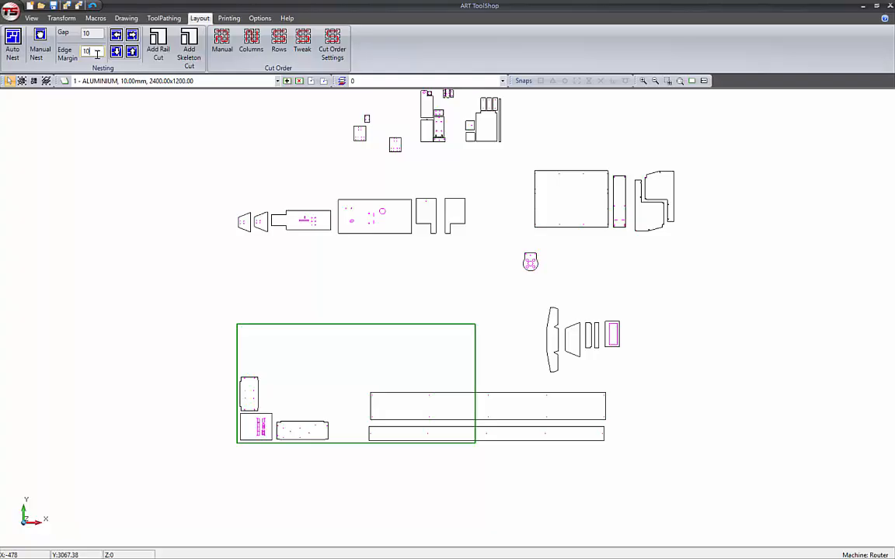
Turn on Manual Nest and move the two notched plates away from the corner plate.
click(41, 54)
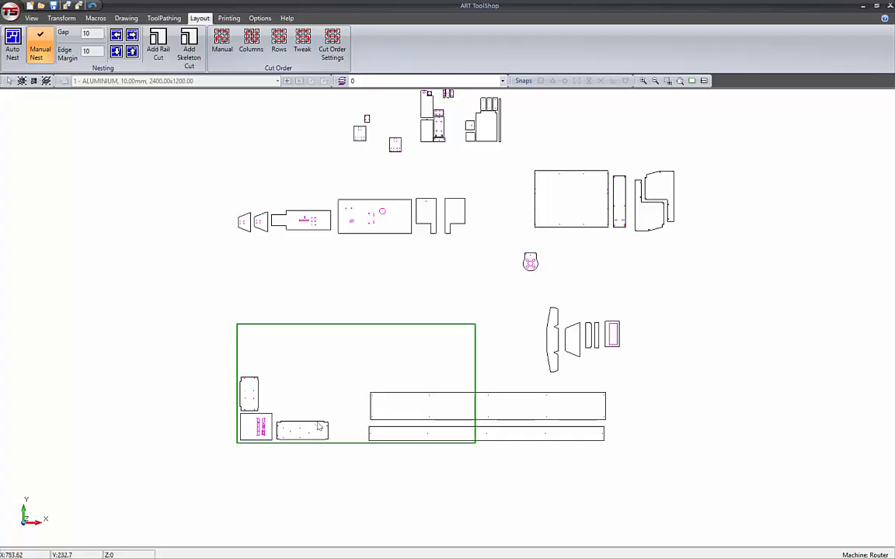
drag(317, 426, 317, 423)
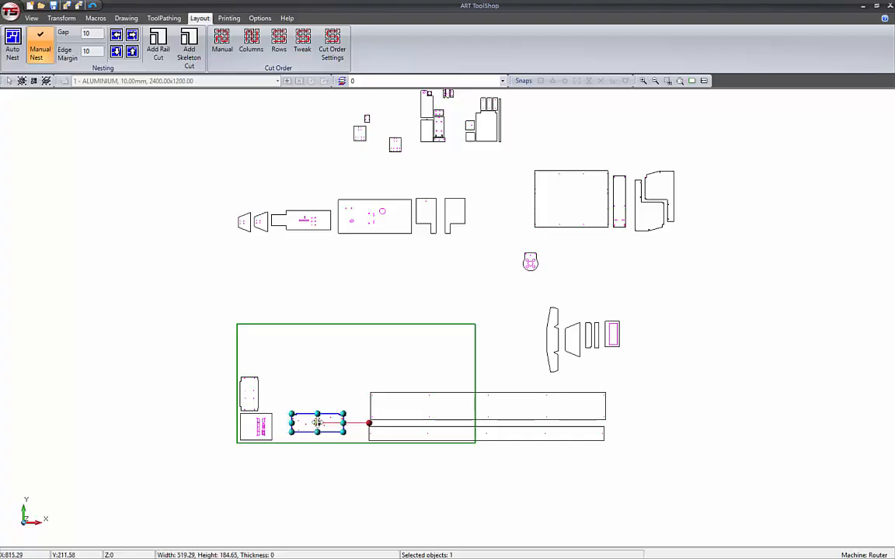
click(262, 421)
drag(259, 404, 277, 397)
Nest the rectangular plate with the small cutouts tight into the sheet's lower-left corner.
scroll(261, 425, up, 5)
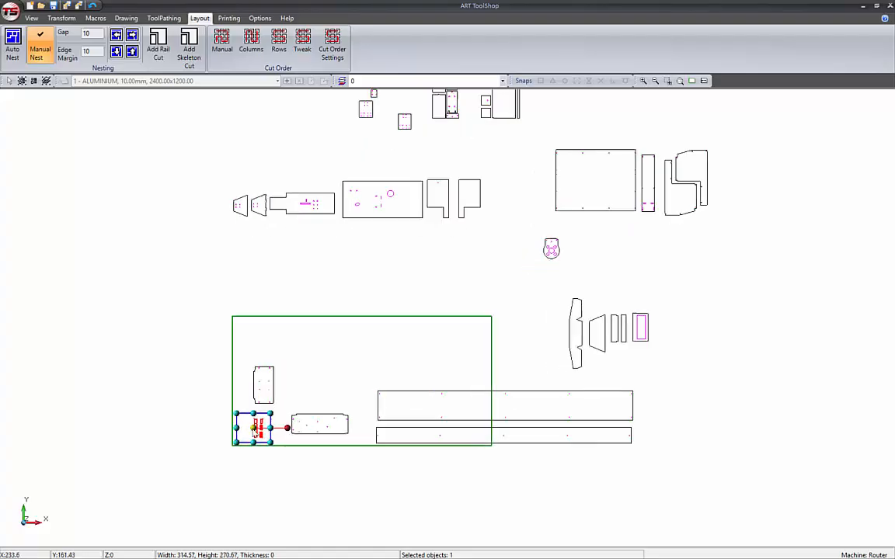
drag(250, 428, 188, 468)
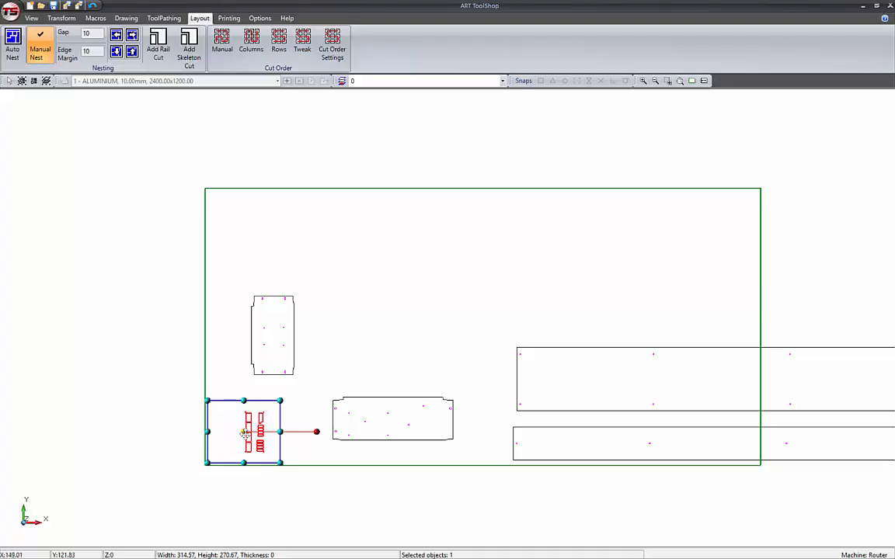
drag(247, 435, 229, 450)
Rotate the small notched plate to horizontal and nest it on top of the corner plate against the left edge.
click(290, 380)
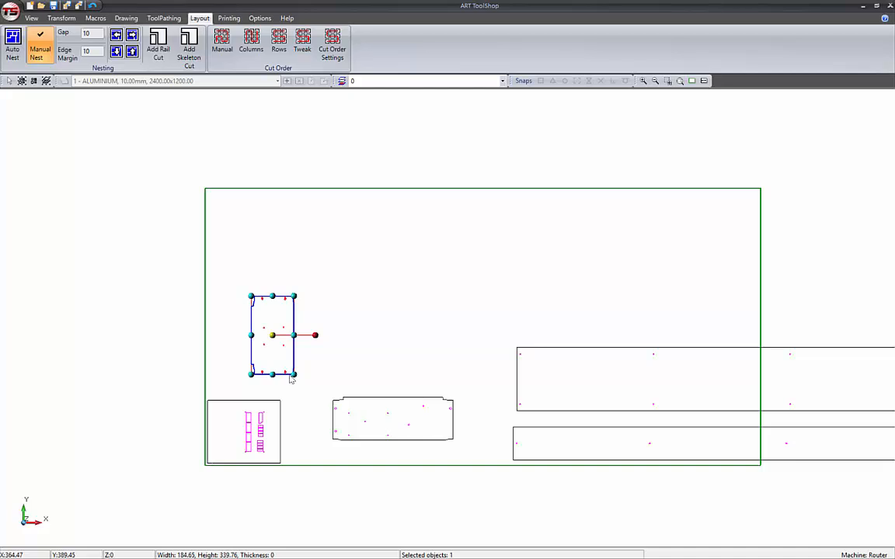
drag(262, 342, 282, 382)
drag(283, 344, 246, 377)
Nest the longer notched plate against the corner plate's right side along the sheet's bottom edge.
click(335, 417)
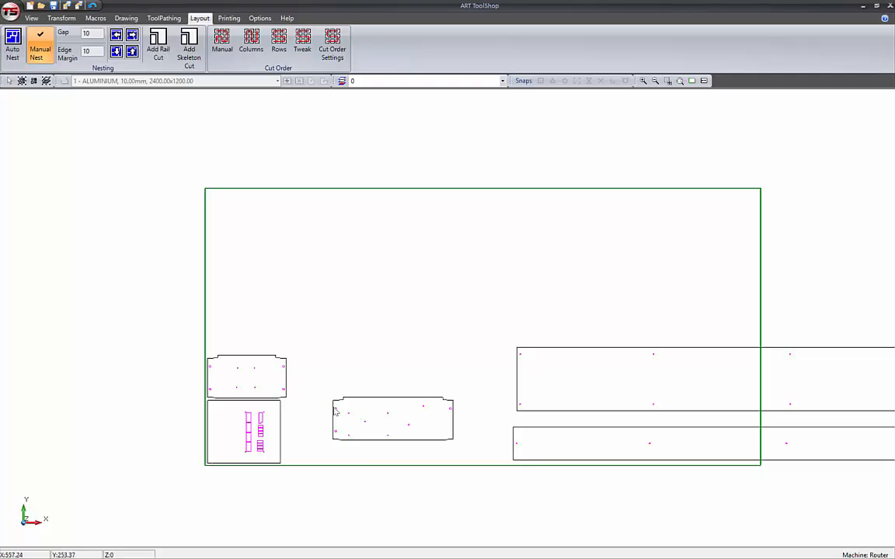
click(333, 412)
drag(393, 419, 332, 458)
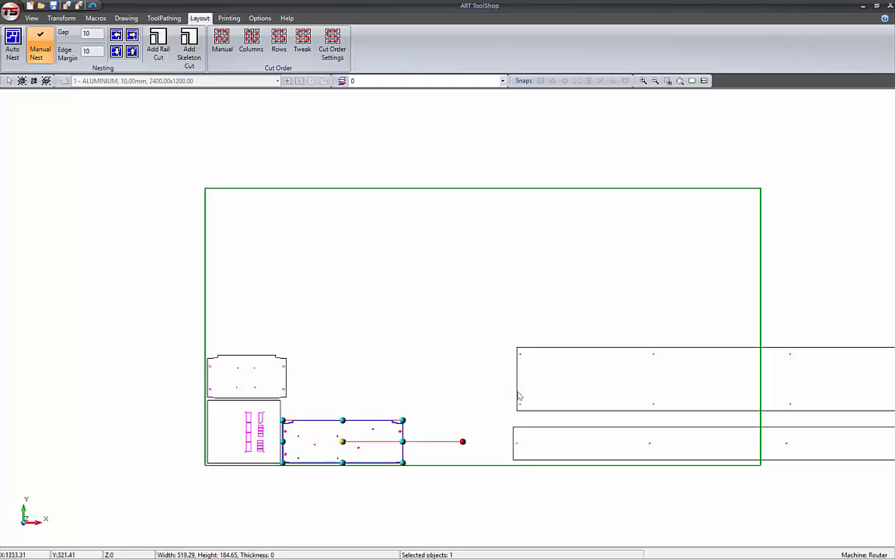
Nest the tall double-notched part against the left edge above the stacked plates, and the larger trapezoidal part beside it.
click(520, 396)
scroll(409, 367, down, 5)
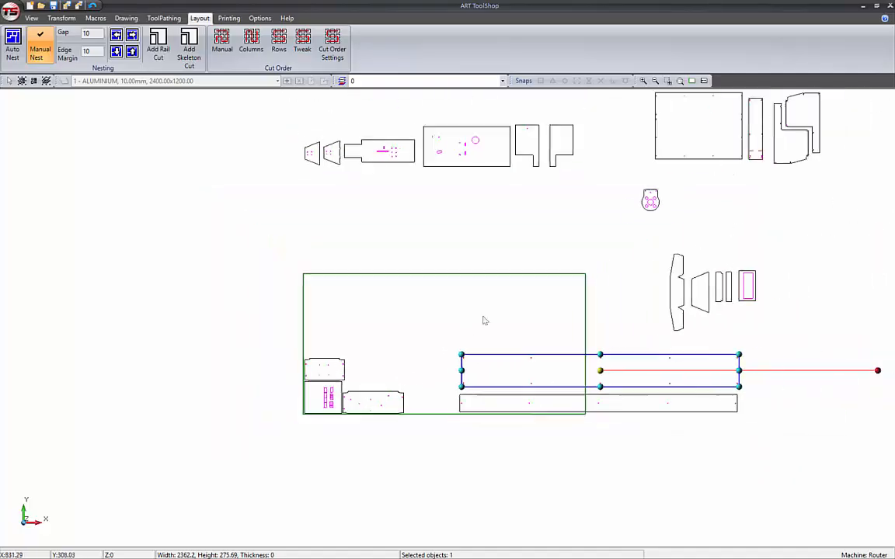
click(650, 302)
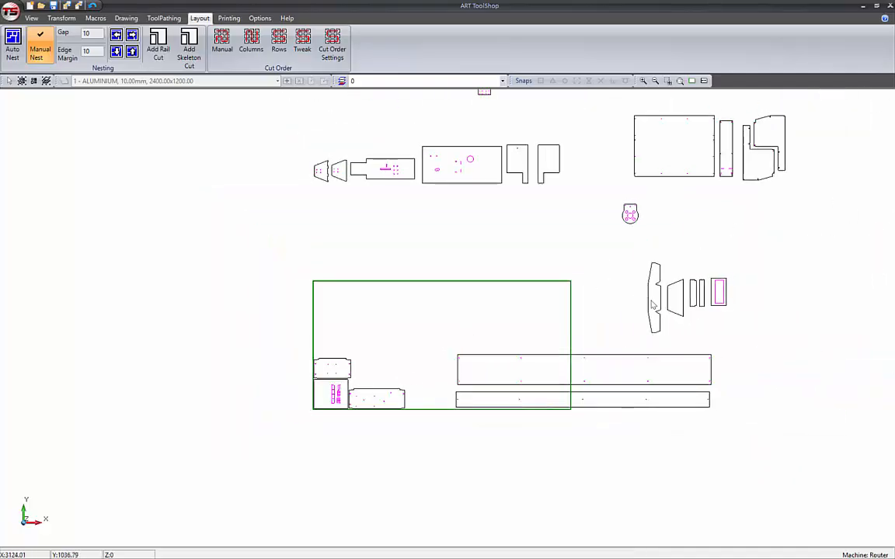
drag(652, 305, 308, 324)
click(670, 300)
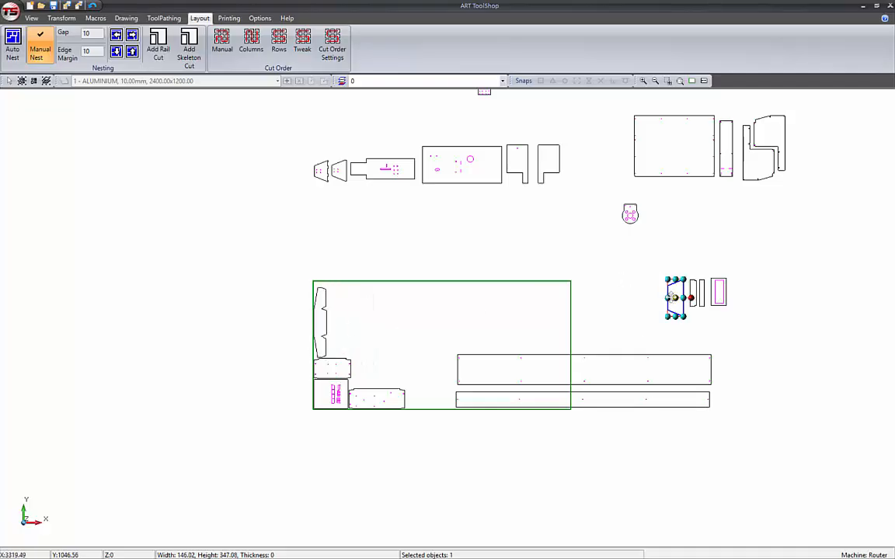
drag(673, 297, 334, 336)
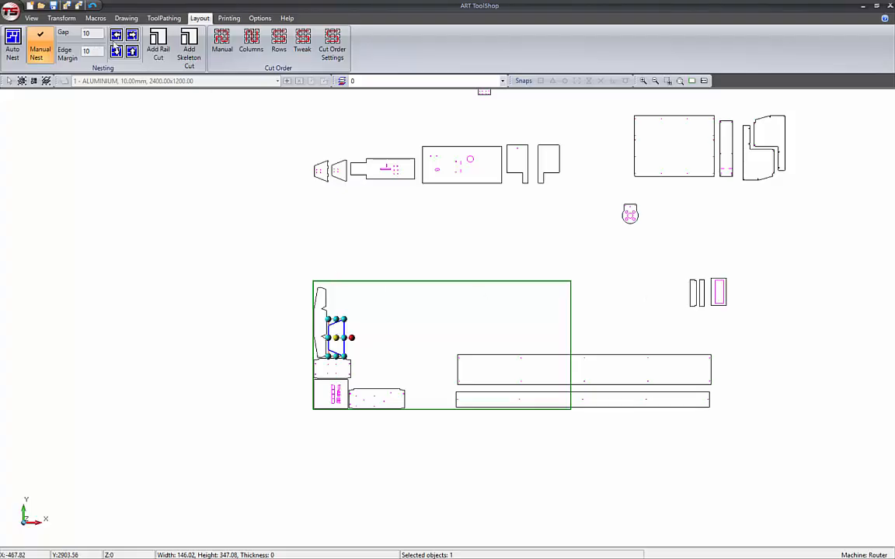
Move the rectangular plate with the round hole onto the sheet and nest it down and left against the trapezoidal part.
click(492, 183)
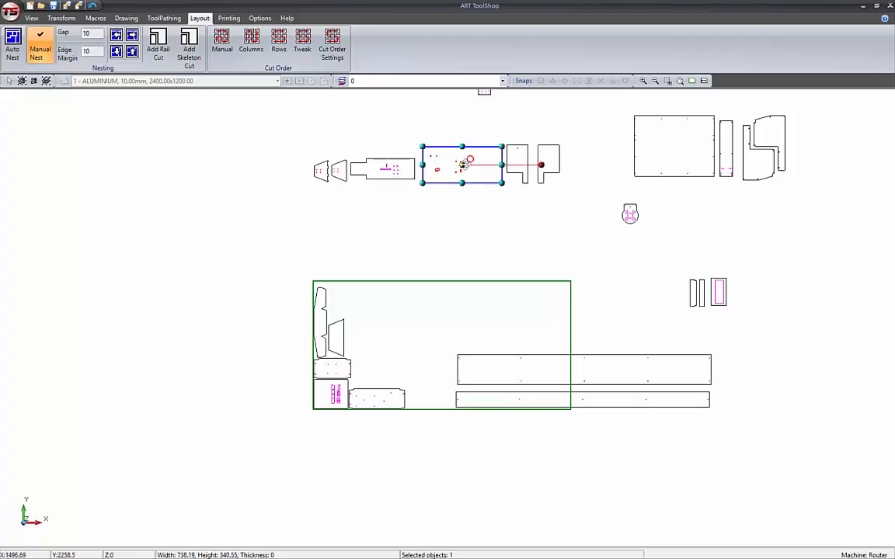
drag(425, 151, 402, 261)
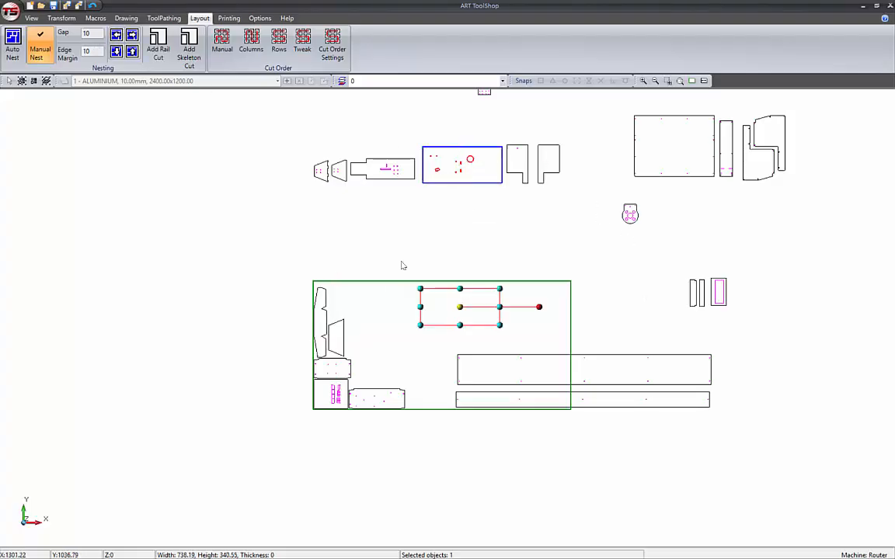
click(117, 51)
click(116, 35)
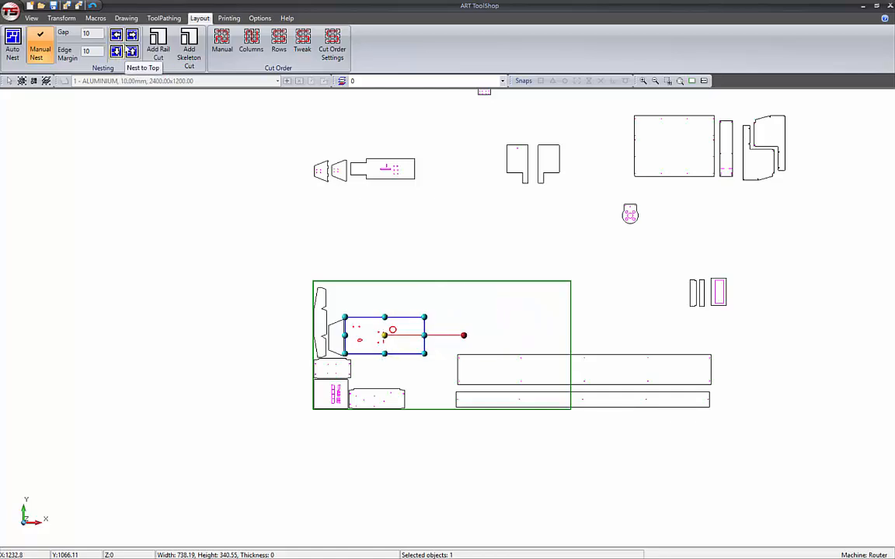
Move the stepped plate with the narrow end onto the sheet and nest it left and down against the parts already placed.
click(385, 168)
drag(383, 169, 395, 299)
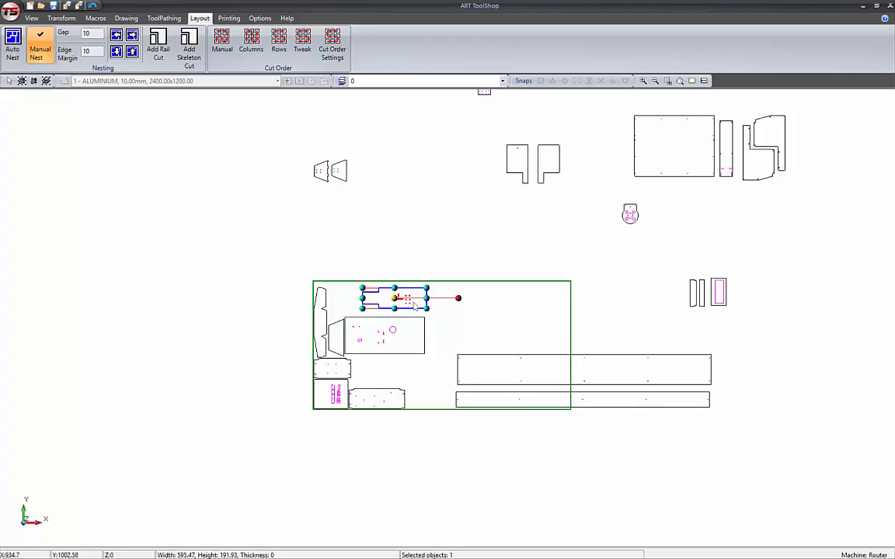
key(Right)
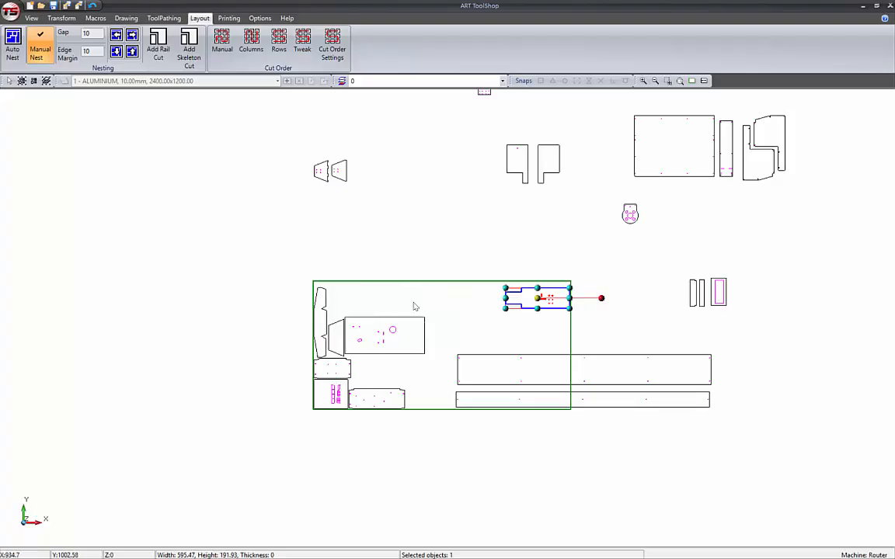
key(Left)
key(Down)
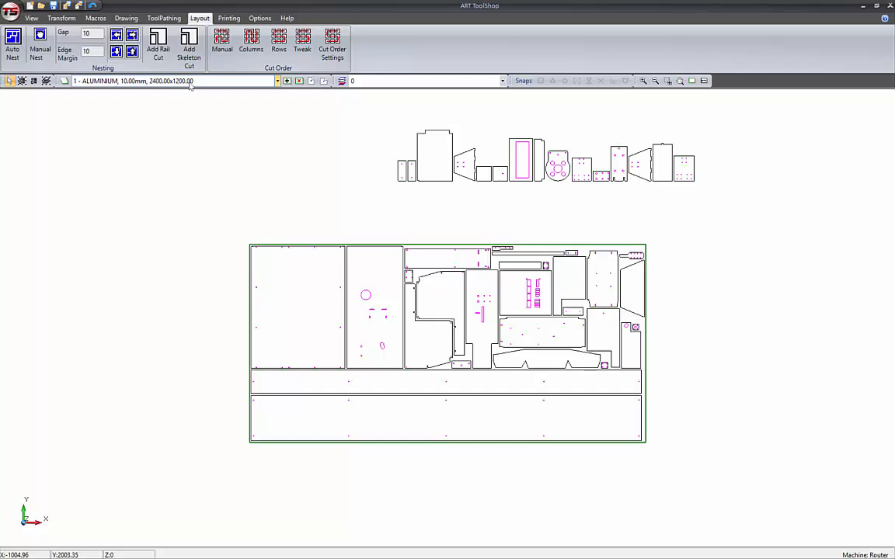
Add a second aluminium sheet measuring 2400 x 1200 mm and 10 mm thick.
click(287, 81)
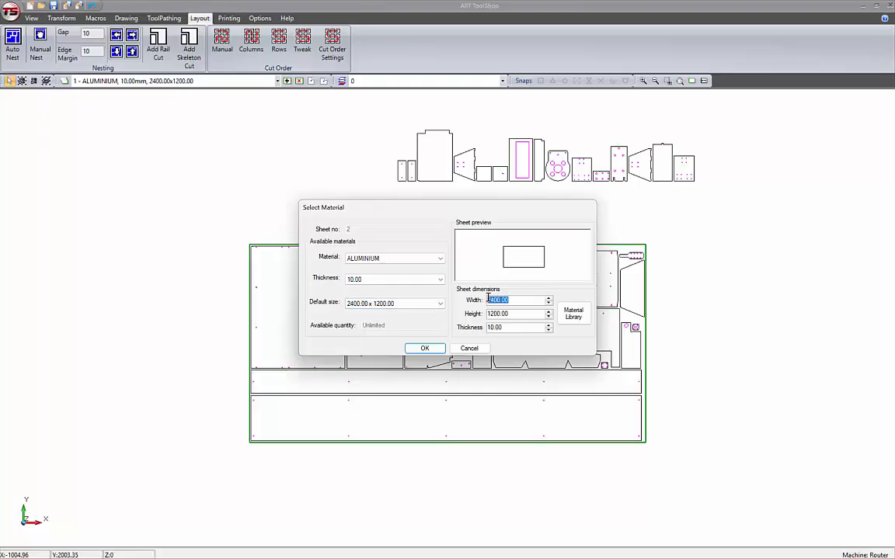
drag(514, 313, 483, 311)
click(436, 351)
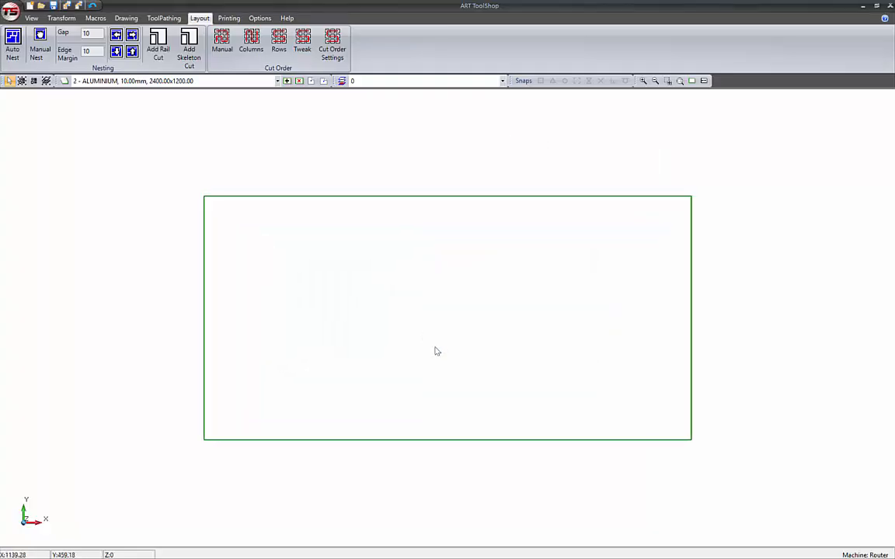
Return to sheet 1 and flip between sheets 1 and 2 to compare their contents.
click(277, 81)
click(233, 92)
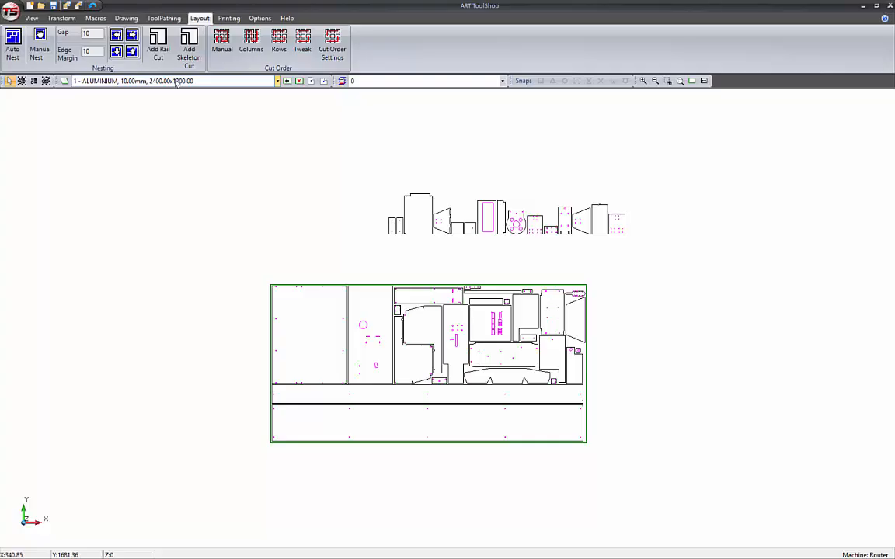
scroll(177, 83, down, 1)
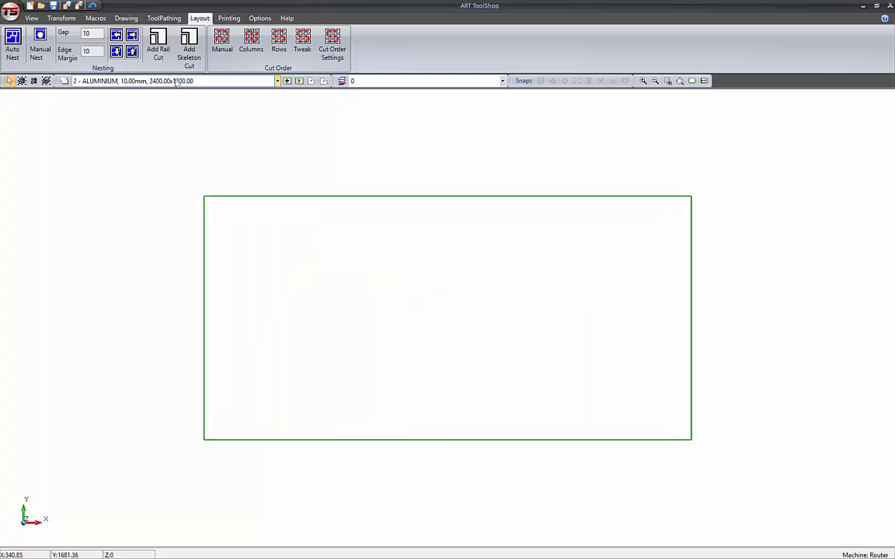
scroll(177, 83, up, 1)
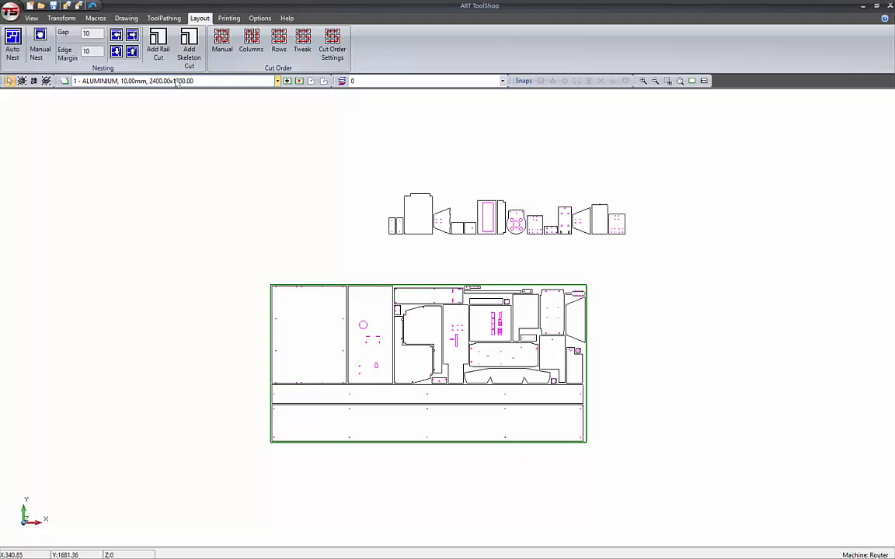
scroll(177, 83, down, 1)
scroll(177, 83, up, 1)
Transfer all the leftover parts above the nested layout to Sheet 2 and display that sheet.
drag(366, 172, 641, 251)
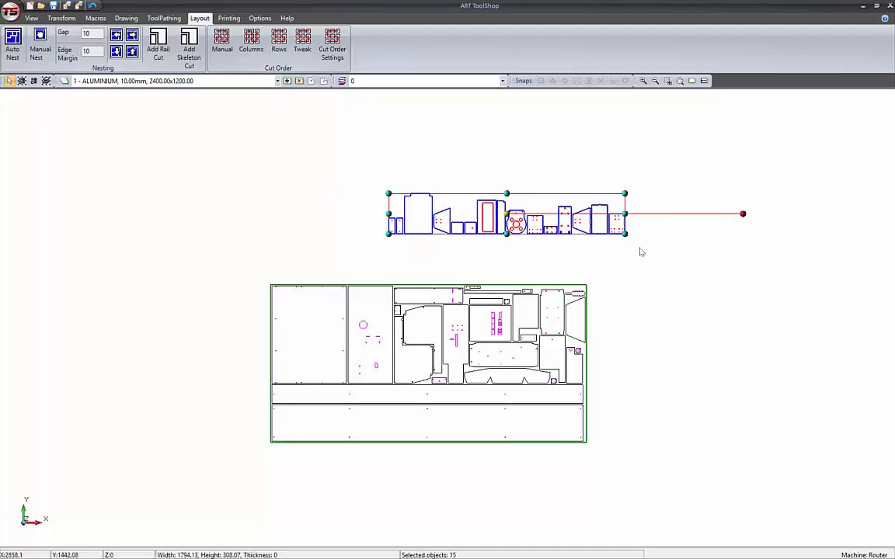
right_click(602, 226)
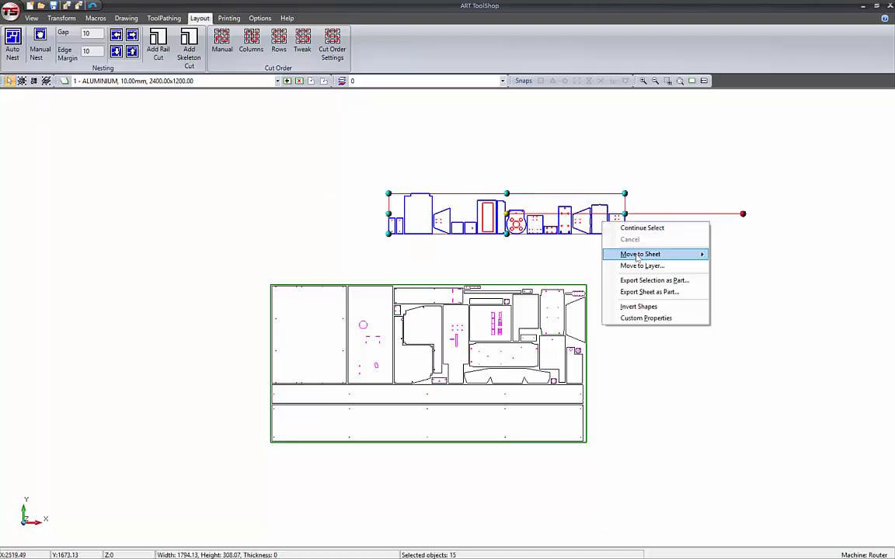
mouse_move(637, 257)
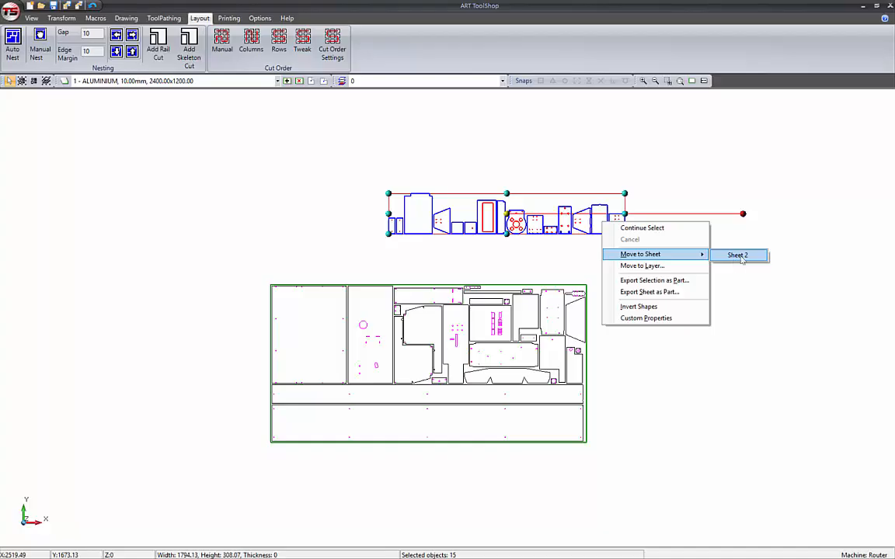
click(738, 256)
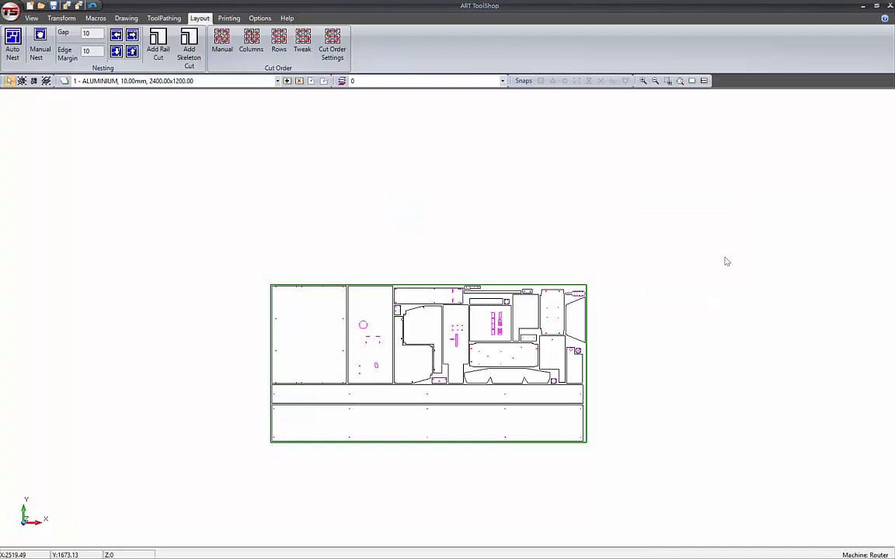
scroll(253, 83, down, 1)
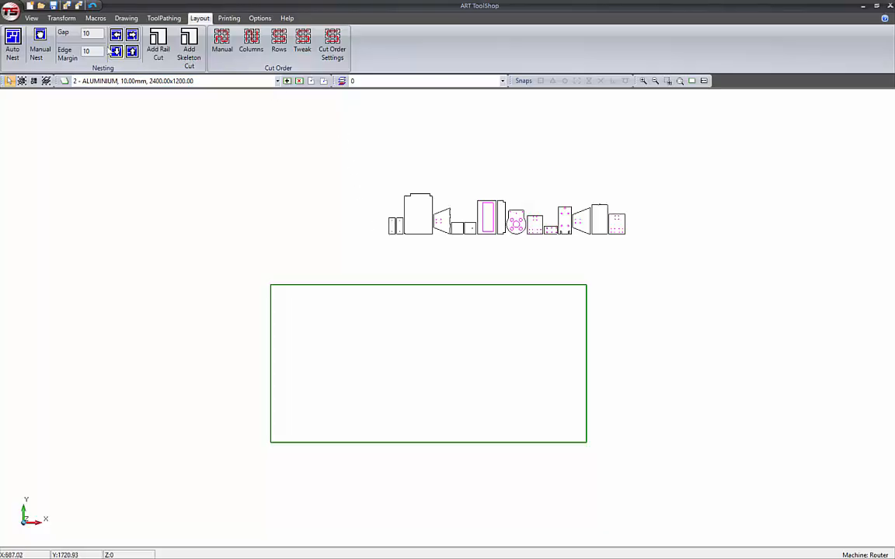
Manually nest the large notched plate in sheet 2's lower-left corner and the smaller trapezoidal part directly above it against the left edge.
click(40, 46)
click(440, 222)
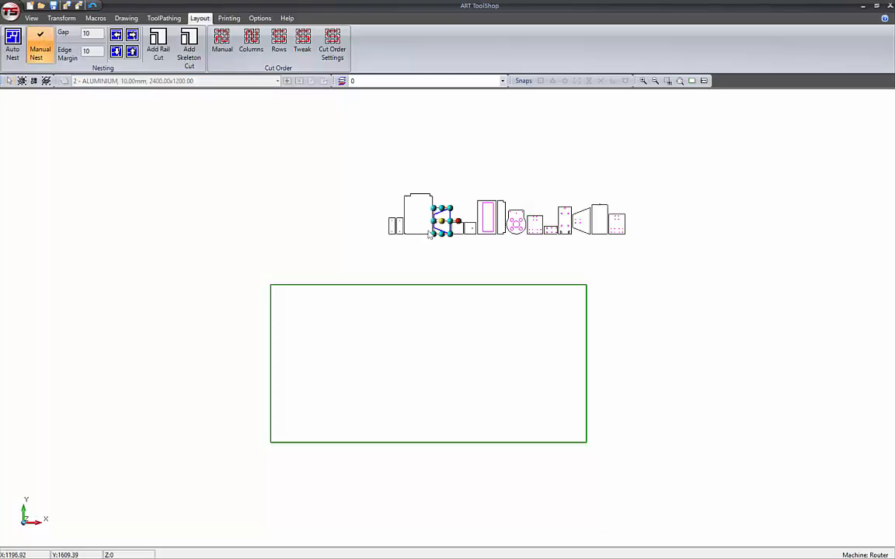
click(417, 212)
drag(417, 211, 274, 442)
click(440, 231)
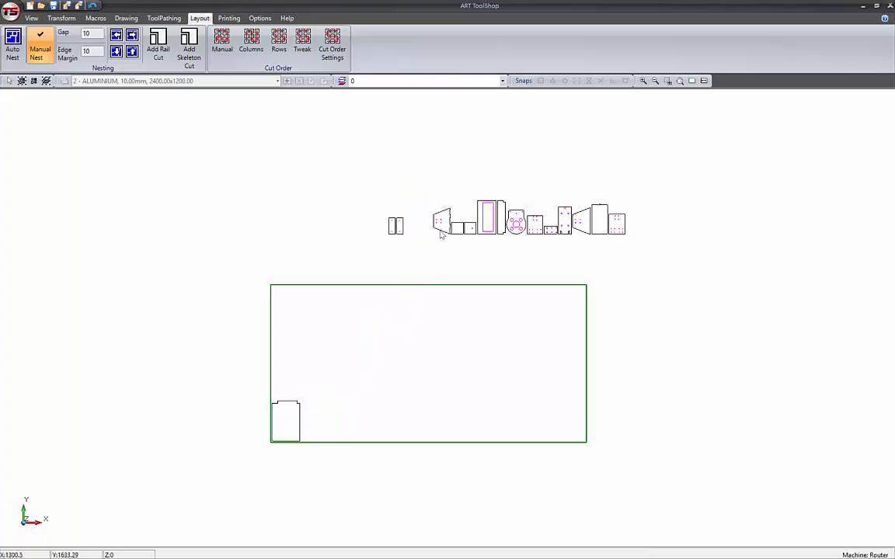
drag(440, 222, 281, 386)
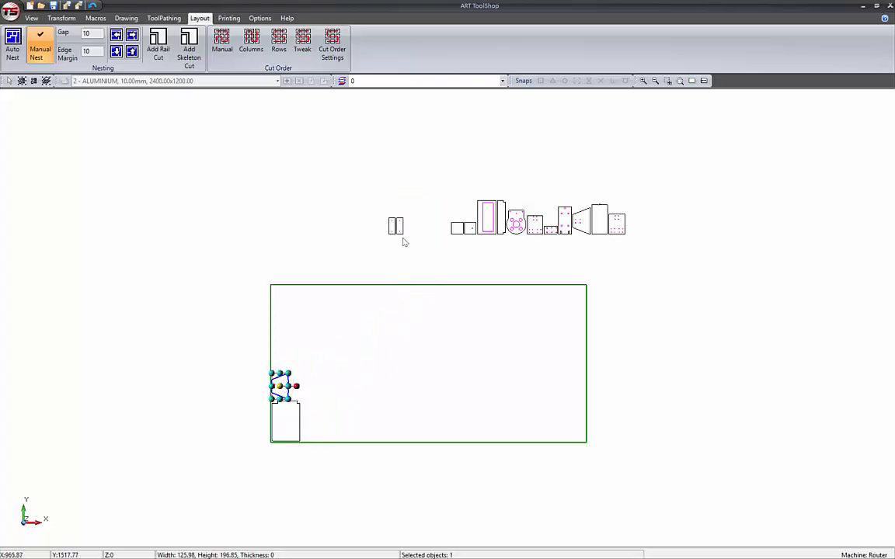
Nest the five adjacent parts along the bottom edge beside the notched plate, and the two narrow plates above the small square ones.
drag(442, 187, 529, 246)
drag(473, 229, 325, 436)
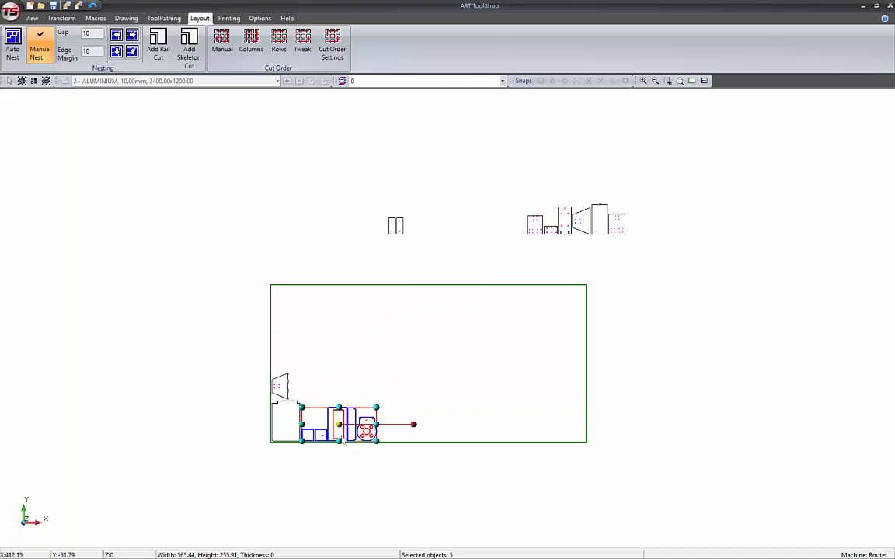
click(355, 382)
click(403, 230)
drag(402, 230, 316, 424)
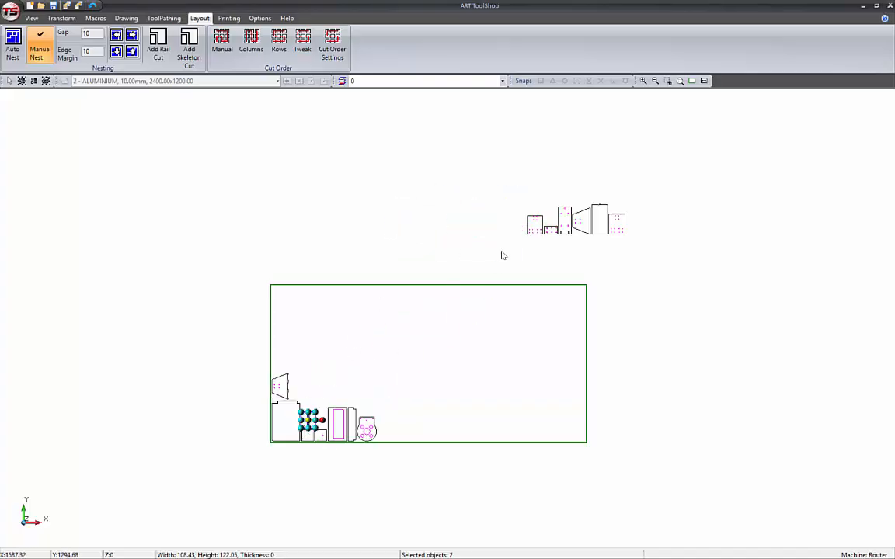
Nest the drilled plate above the two narrow plates, and the small drilled plate, turned upright, beside them.
click(535, 225)
drag(534, 225, 361, 277)
scroll(333, 414, up, 2)
key(ctrl+z)
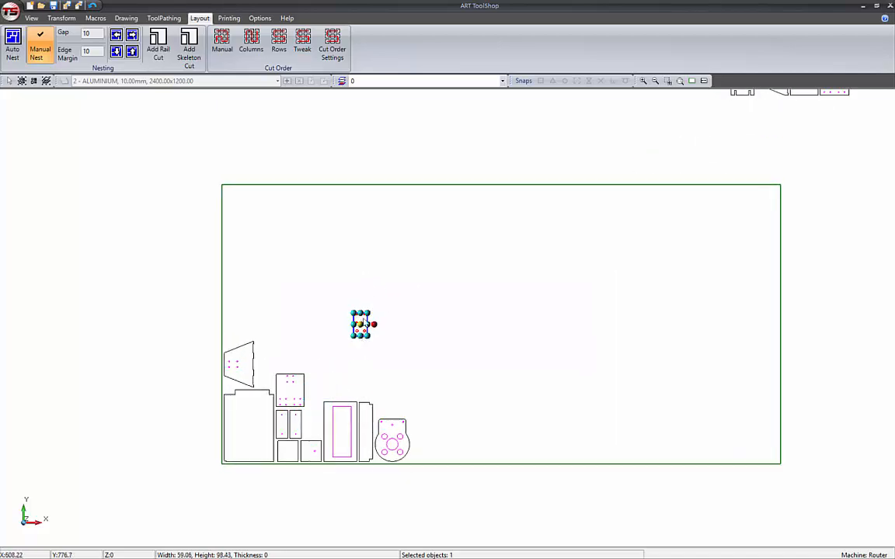
drag(361, 325, 311, 424)
scroll(388, 326, down, 2)
Move the last four parts onto the sheet and nest the slotted plate against the left edge above the trapezoidal part.
click(625, 163)
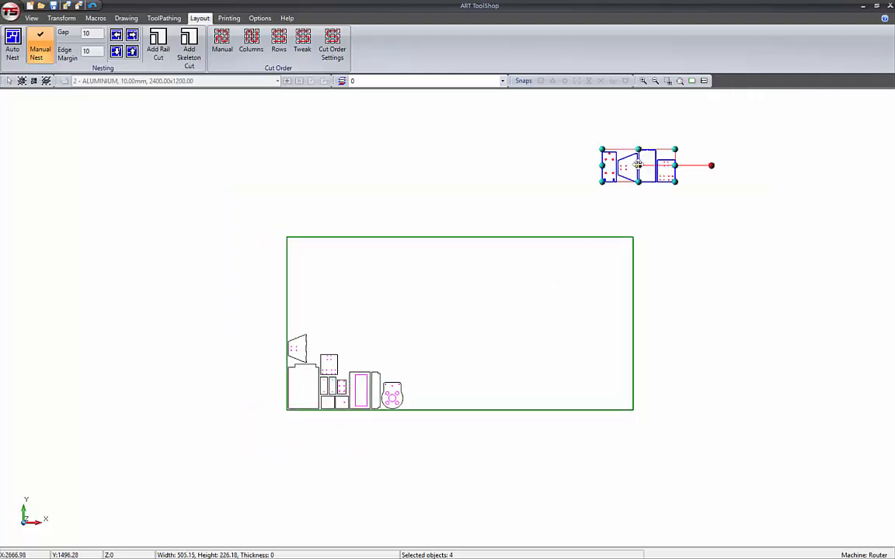
drag(625, 163, 248, 292)
scroll(352, 327, up, 2)
click(302, 311)
Turn the second trapezoidal part around and nest it with its long side against the first trapezoidal part.
click(320, 304)
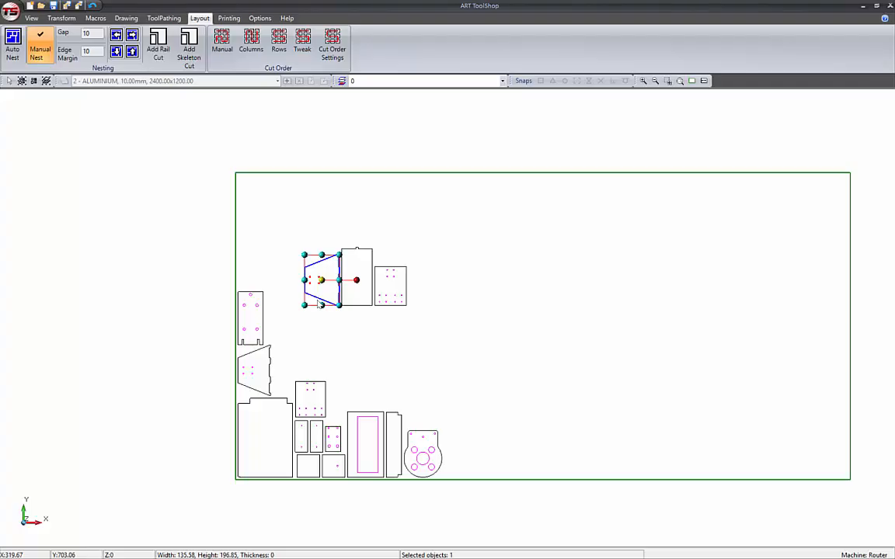
key(Down)
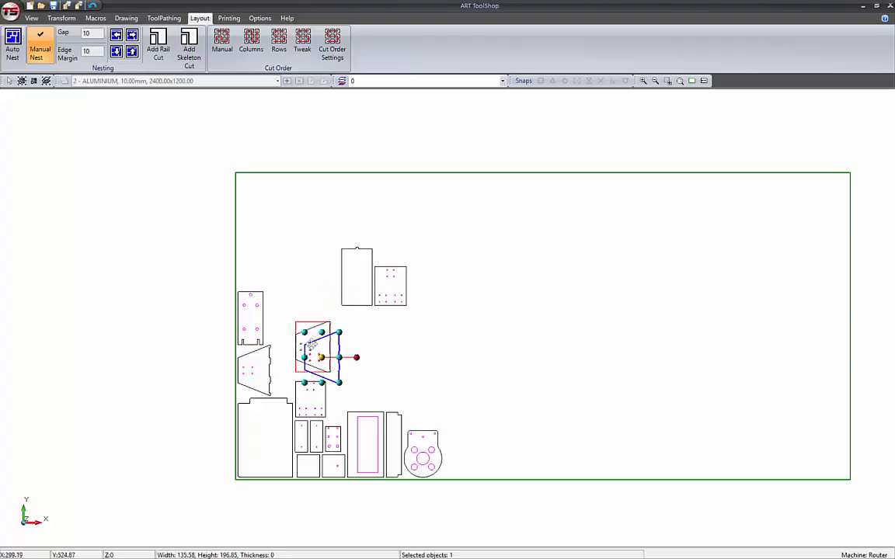
drag(314, 358, 298, 362)
drag(306, 328, 307, 334)
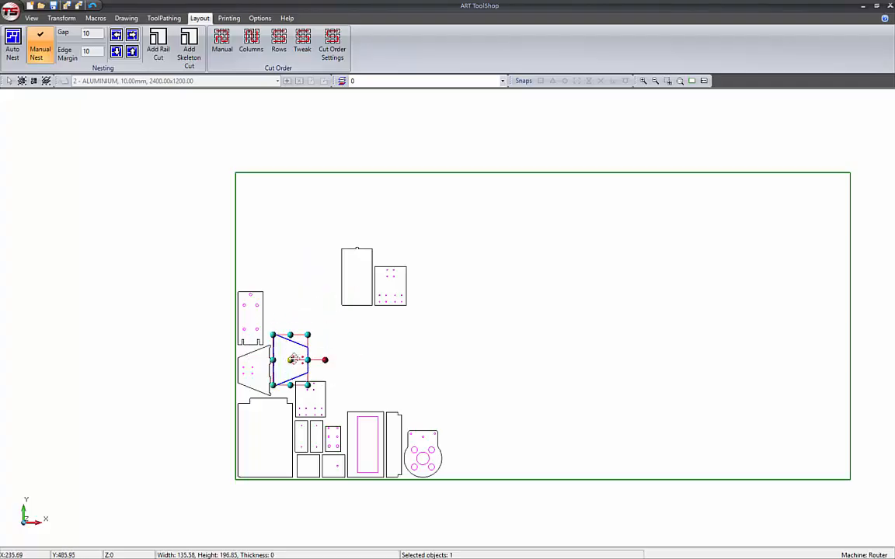
Nest the plate with the small top tab above the framed plate, and the last drilled plate beside the slotted plate.
click(356, 278)
drag(356, 278, 347, 376)
click(390, 285)
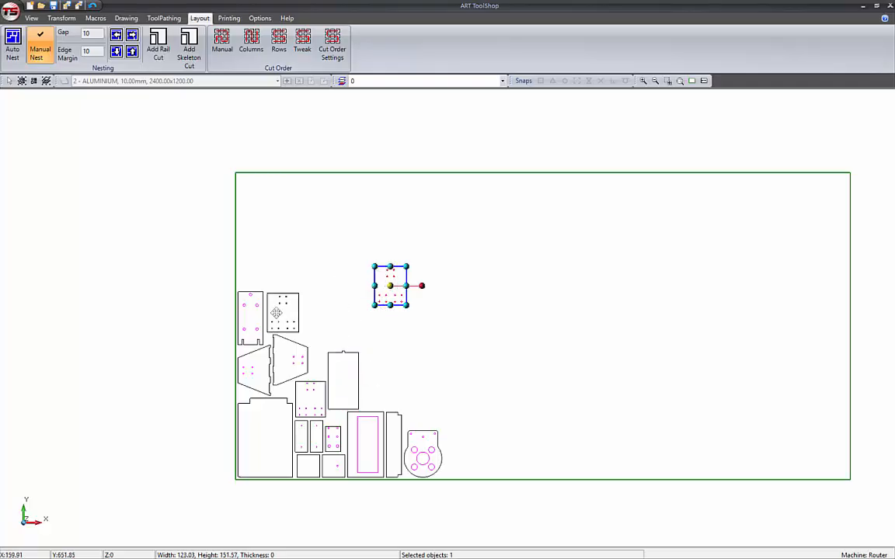
drag(275, 312, 276, 313)
click(372, 324)
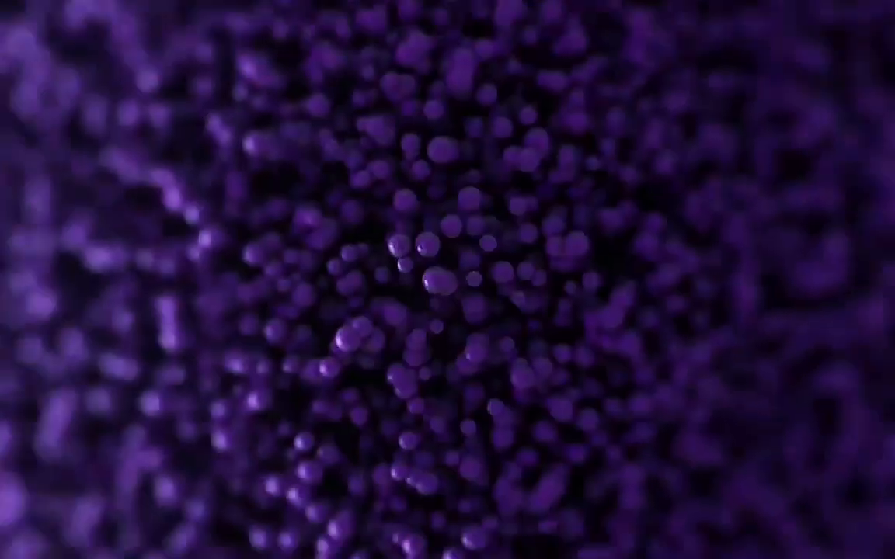